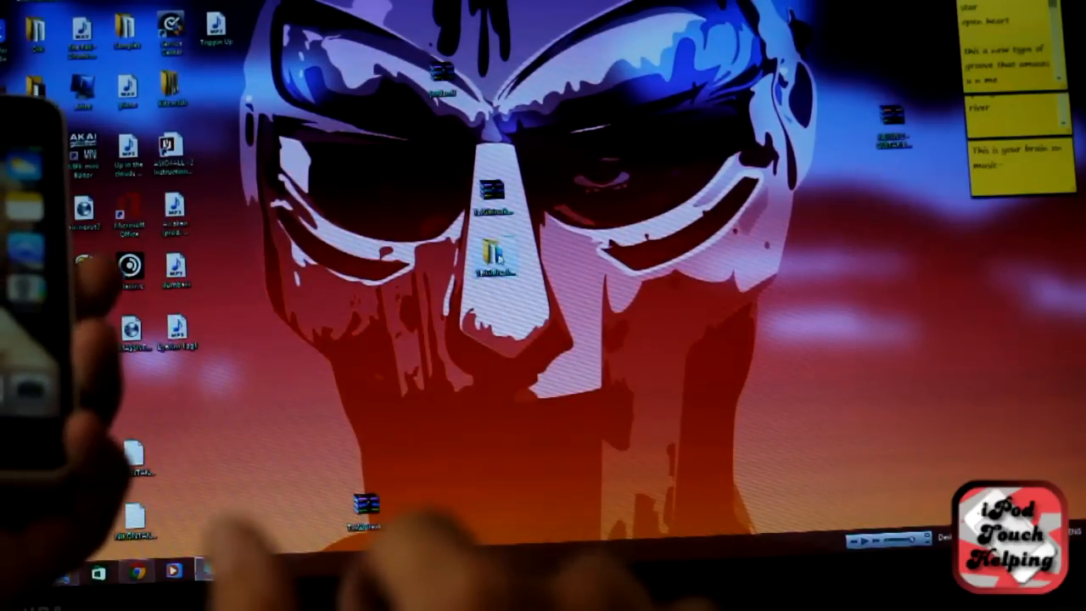
Launch the TaiG jailbreak application from the TaiGJBreak_EN_7300 folder so it detects the iPhone on iOS 8.3.
double_click(494, 200)
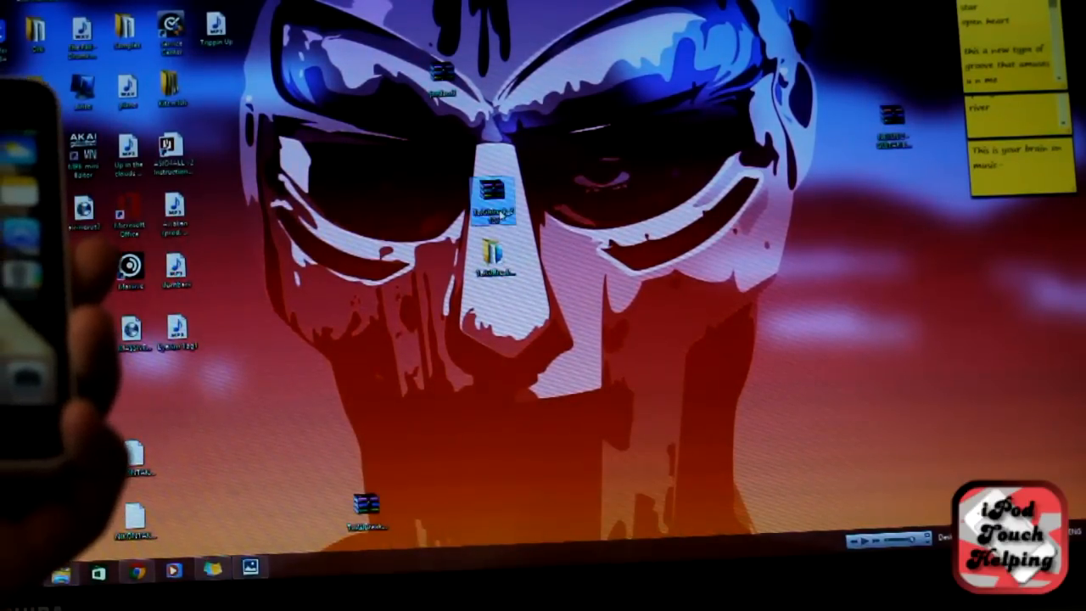
right_click(502, 212)
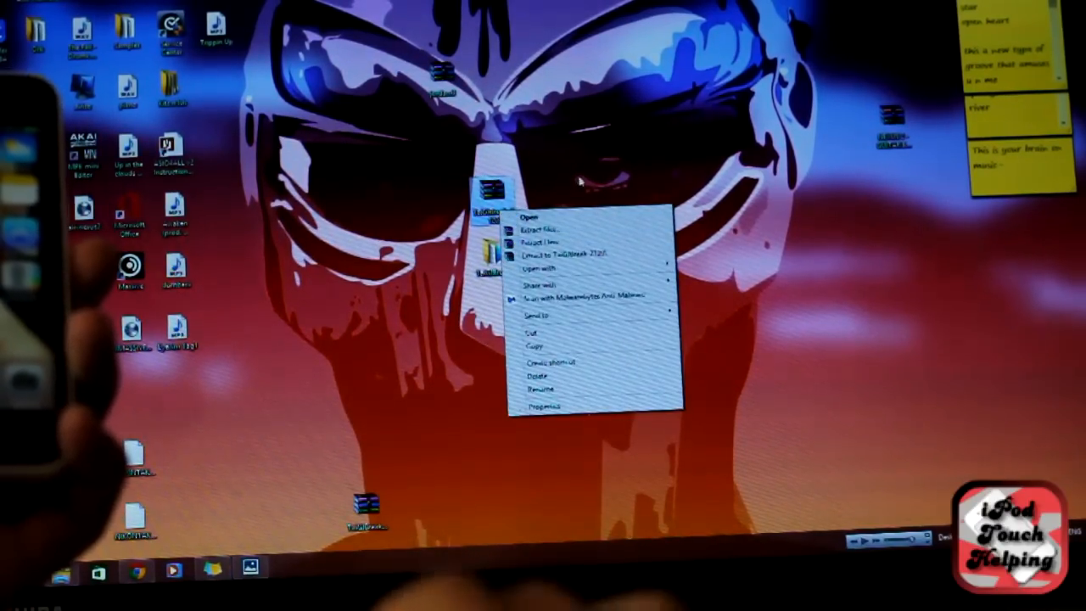
left_click(561, 238)
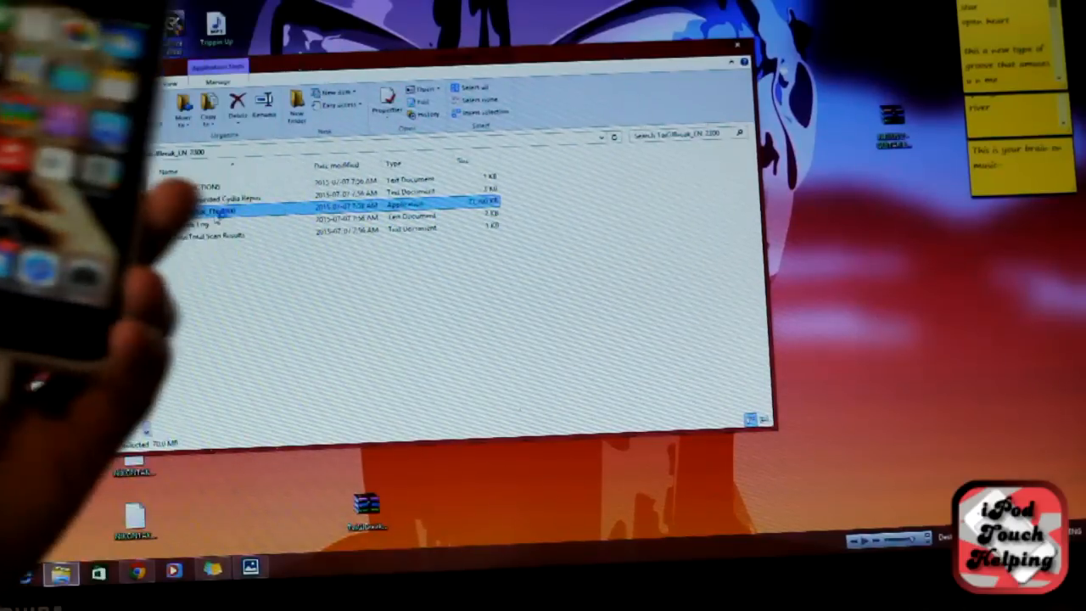
key("Return")
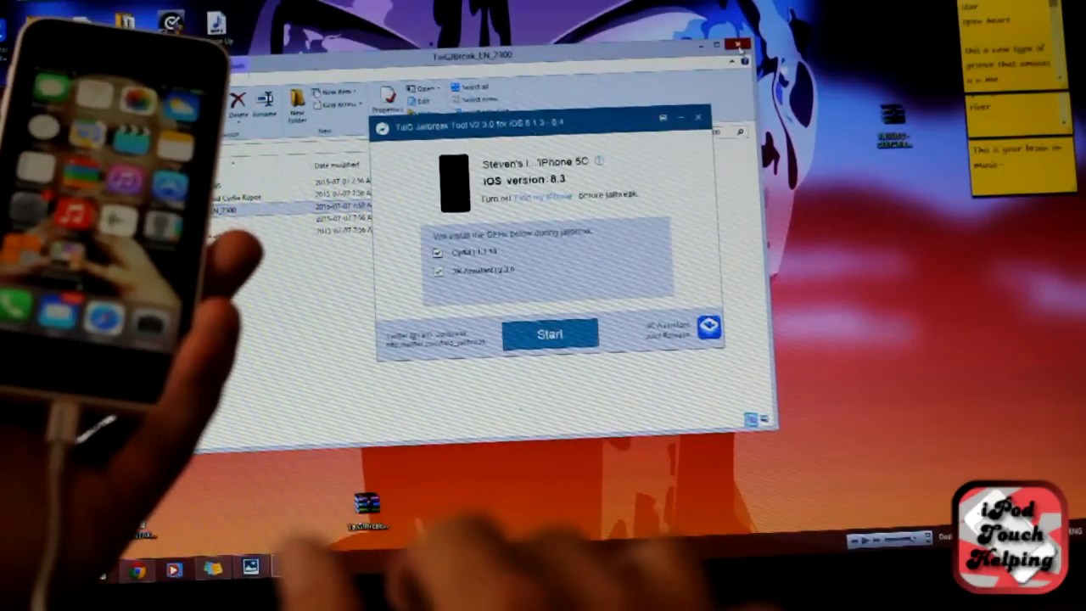
Close the Explorer window and uncheck 3K Assistant so only Cydia will be installed.
left_click(739, 45)
left_click_drag(624, 119, 611, 155)
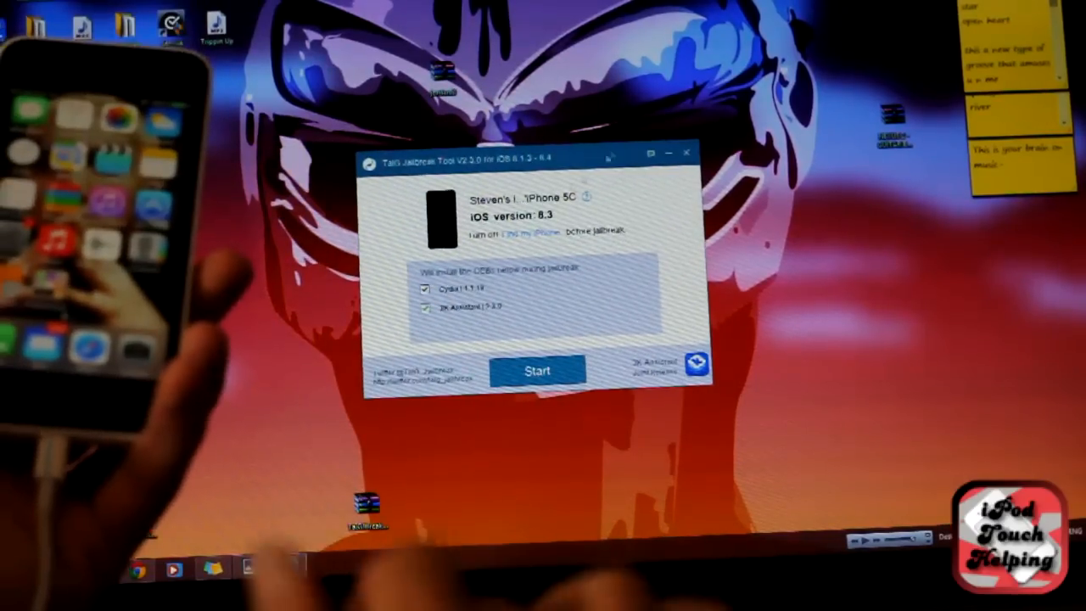
left_click(432, 307)
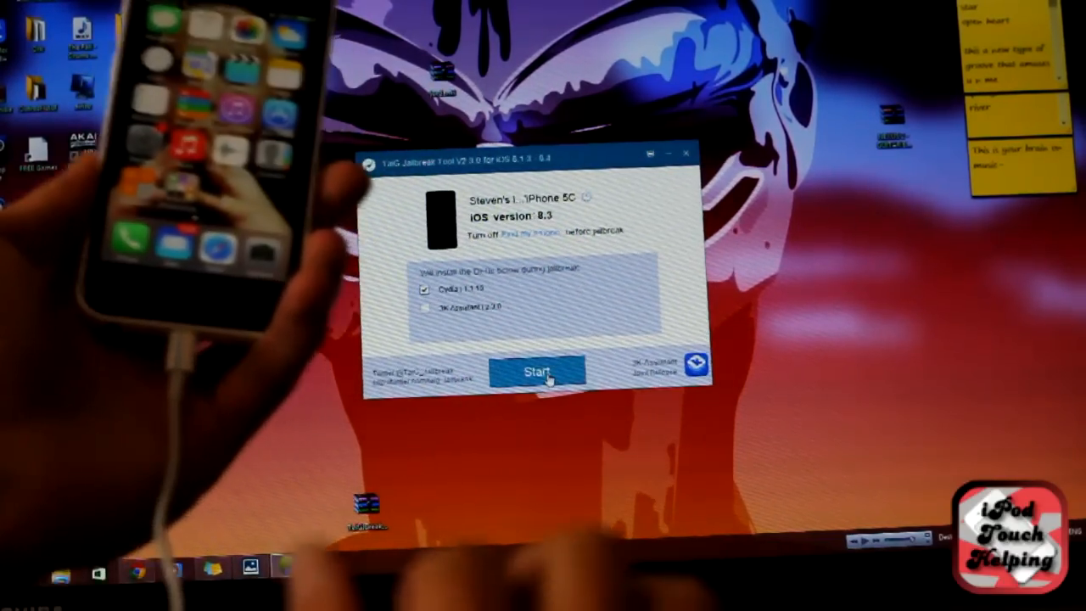
Start the jailbreak of the connected iPhone 5C on iOS 8.3.
left_click(537, 371)
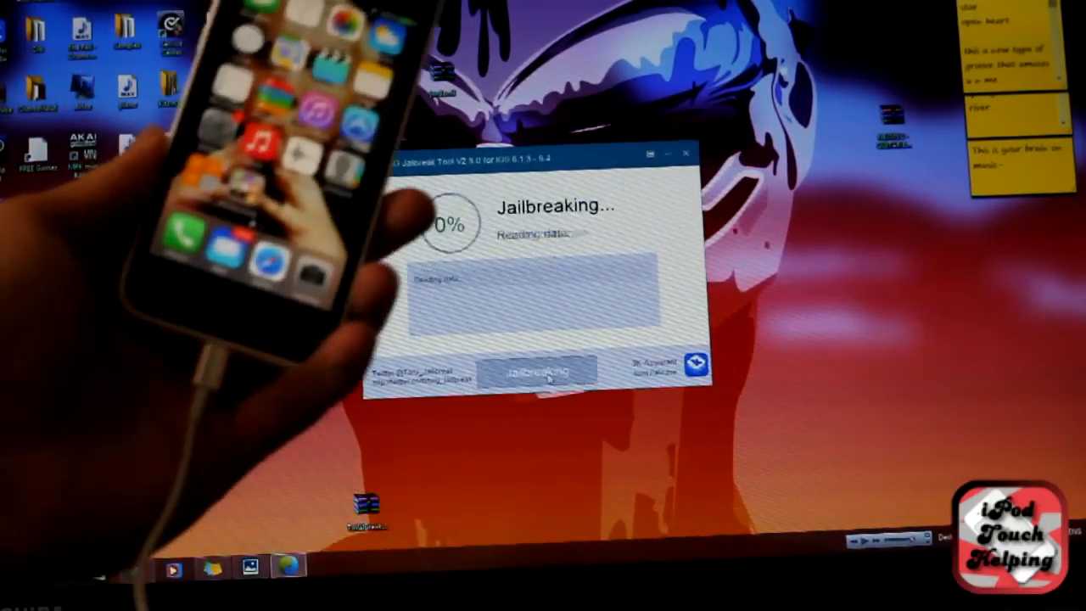